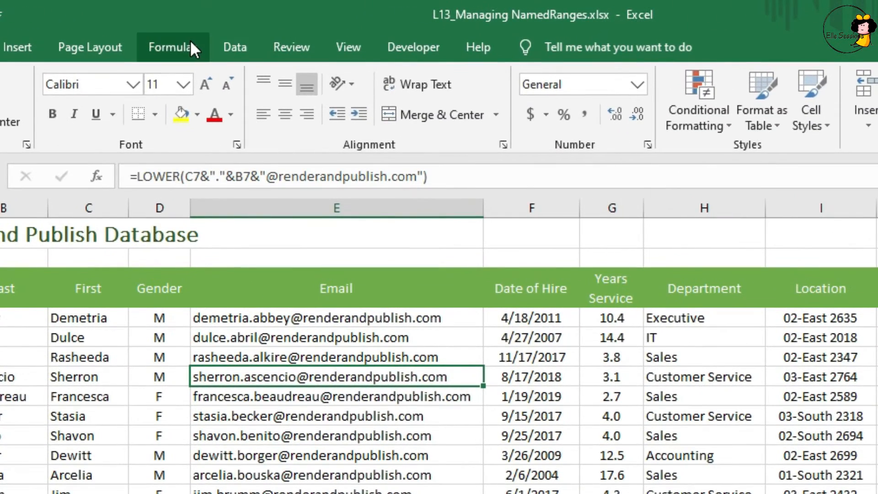
- Open the Name Manager, enlarge its window and adjust the column widths so that values, references and scopes are fully readable
click(192, 34)
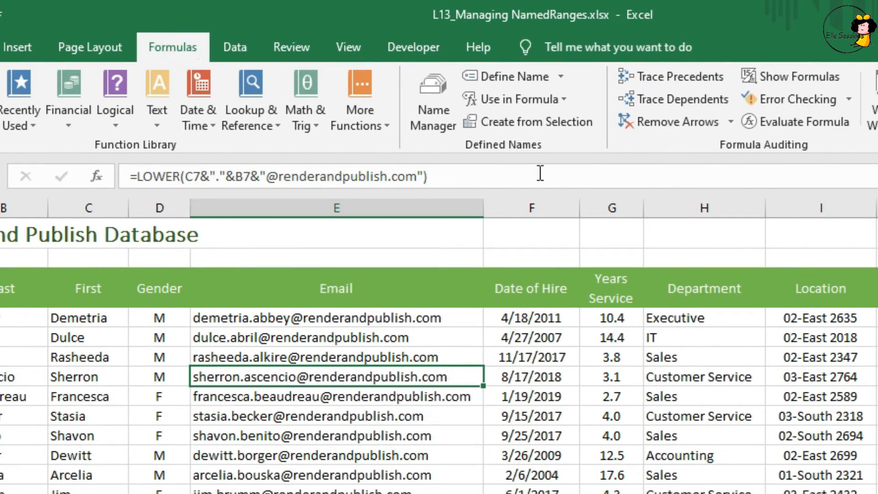
click(431, 129)
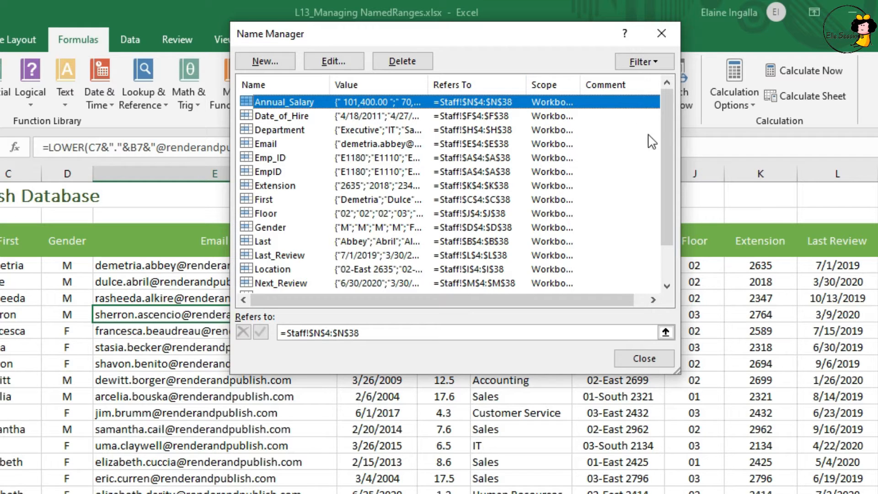
drag(676, 371, 796, 442)
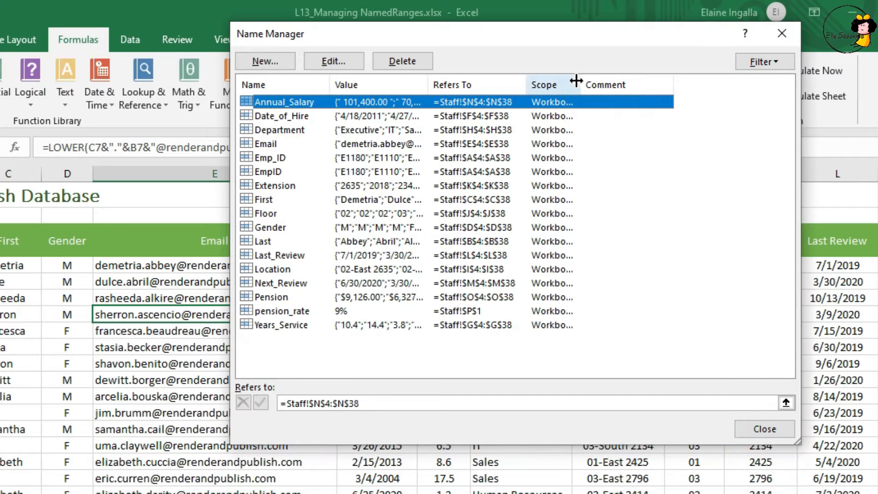
mouse_move(330, 83)
mouse_down()
mouse_move(355, 84)
mouse_move(324, 85)
mouse_up()
drag(424, 83, 520, 88)
mouse_move(615, 84)
mouse_down()
mouse_move(640, 84)
mouse_move(615, 85)
mouse_up()
drag(670, 85, 690, 86)
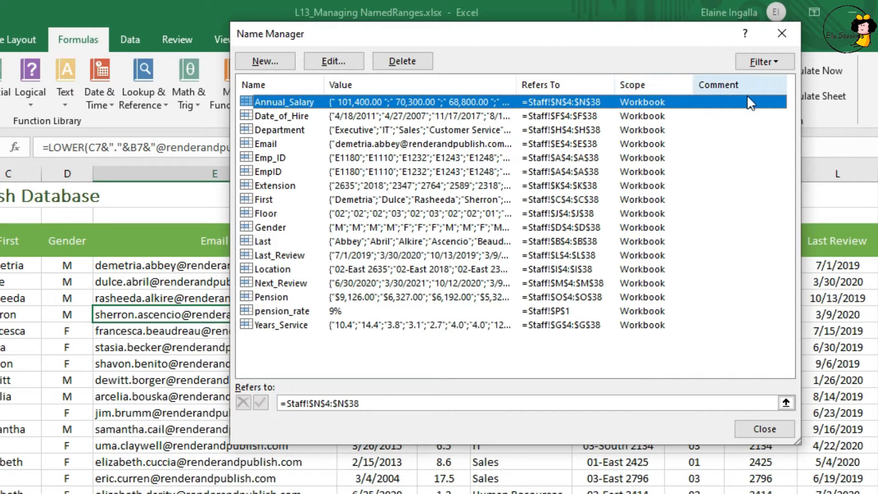
- Compare the duplicate named ranges Emp_ID and EmpID, and delete Emp_ID
click(280, 159)
click(271, 173)
click(274, 160)
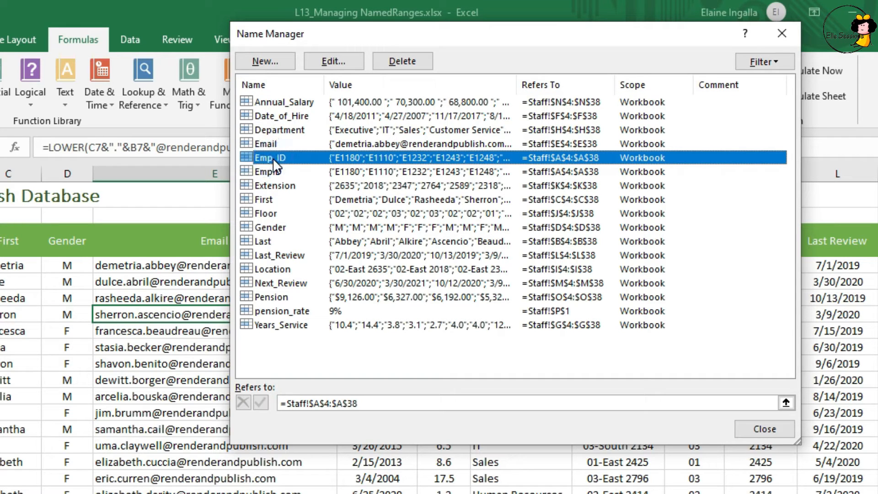
click(561, 171)
click(562, 161)
click(328, 158)
click(394, 58)
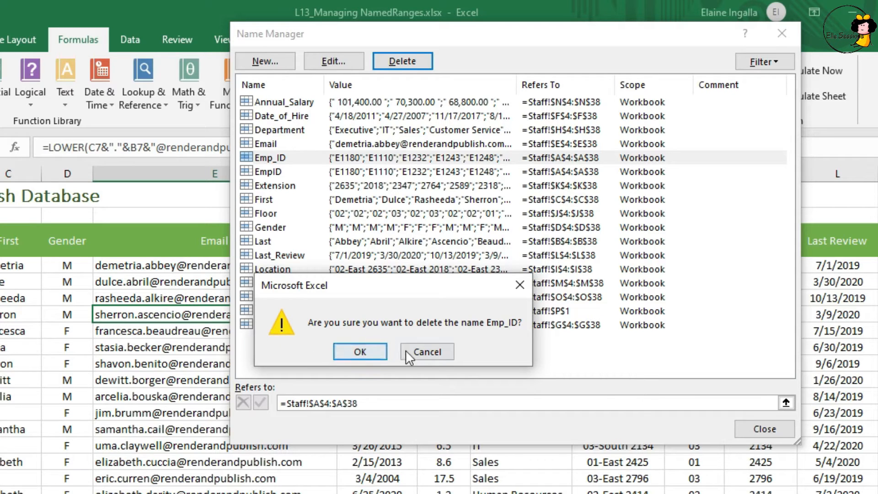
click(354, 349)
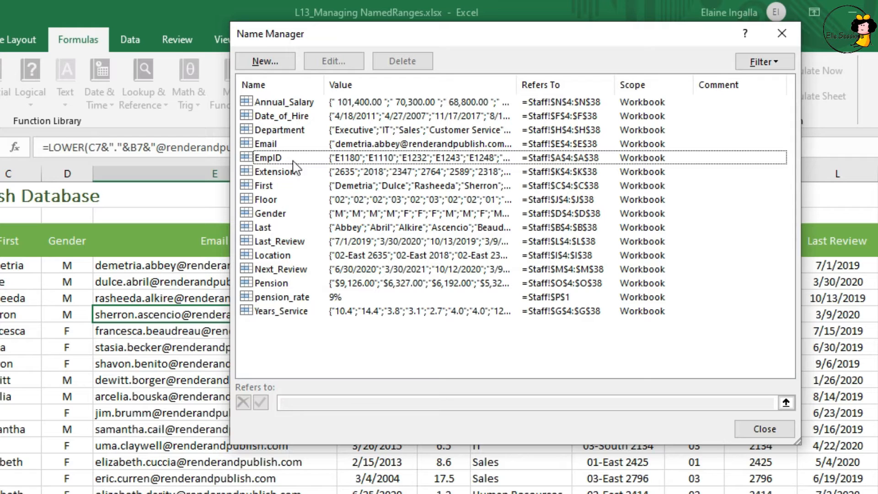
- Rename the EmpID named range as Emp_ID
click(281, 157)
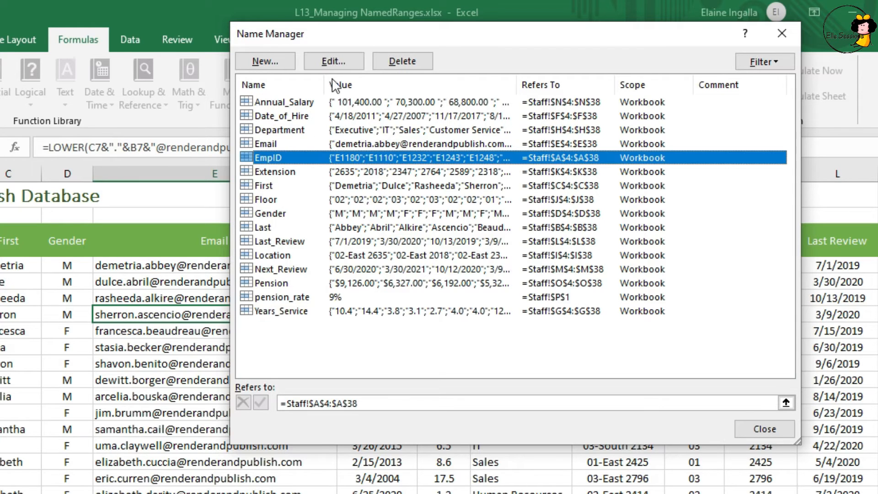
click(337, 64)
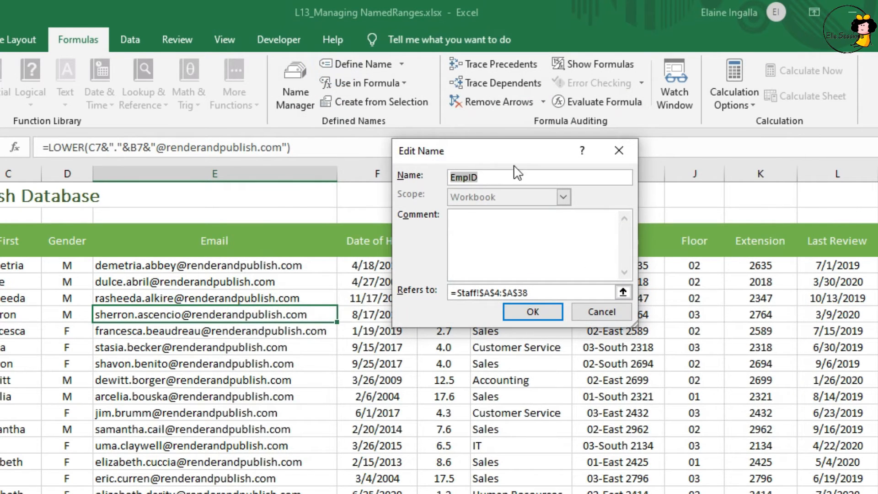
click(466, 178)
text(_)
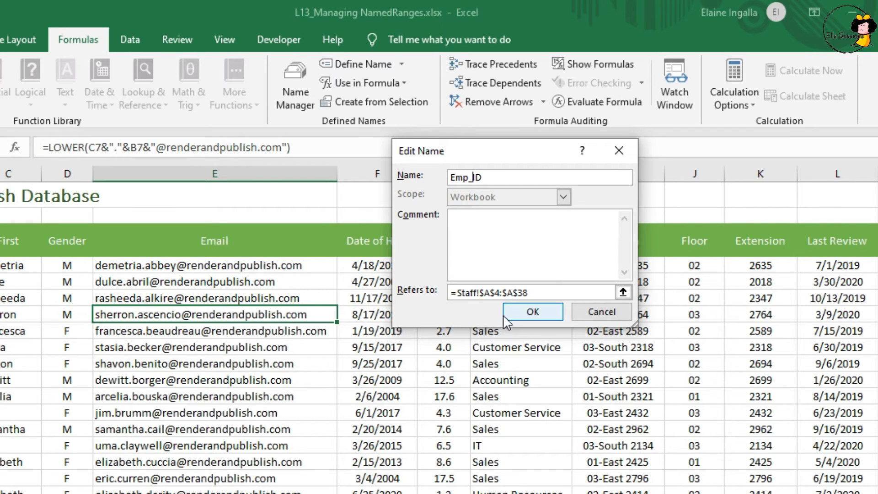
click(533, 315)
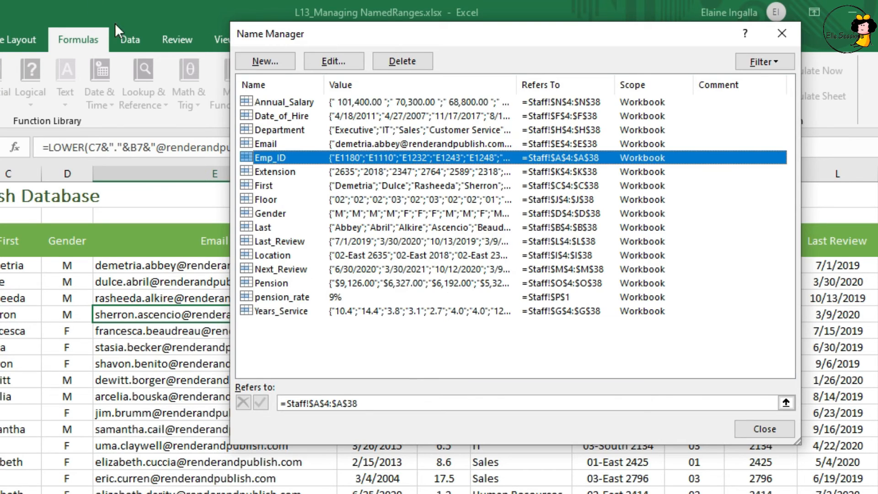
- Start a new name and set it to refer to the Email column range E4:E38 on the Staff sheet
click(280, 64)
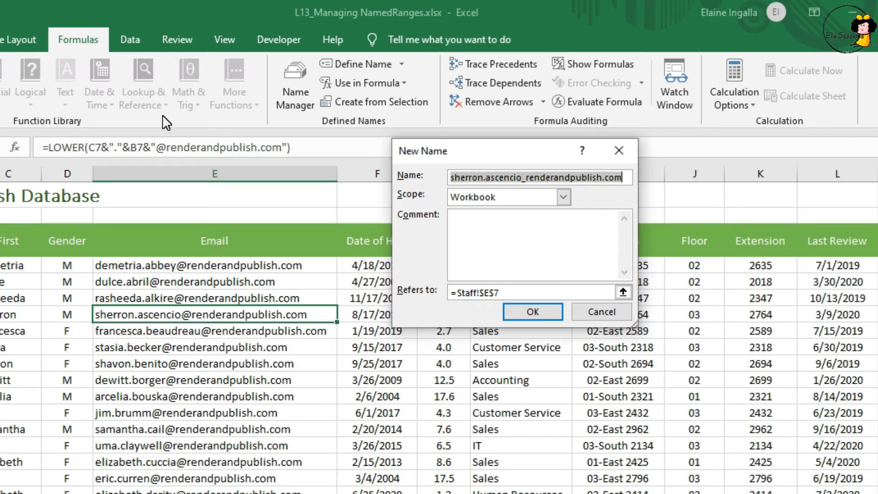
click(623, 292)
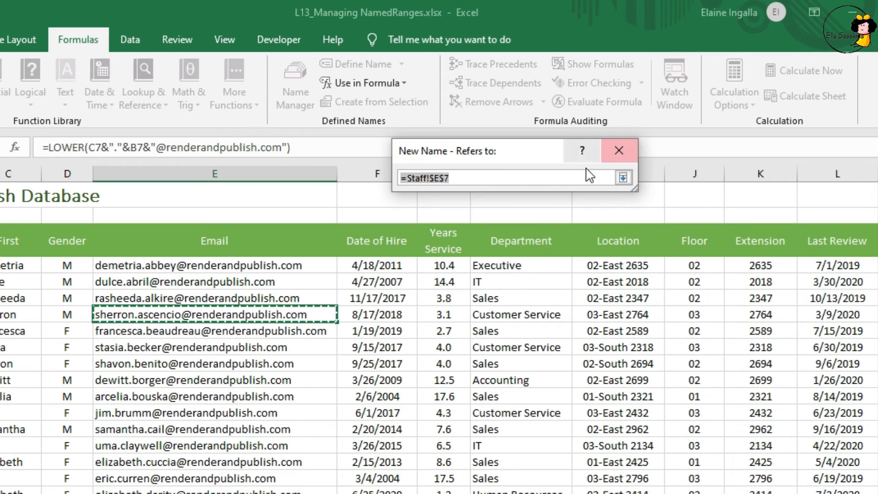
click(273, 264)
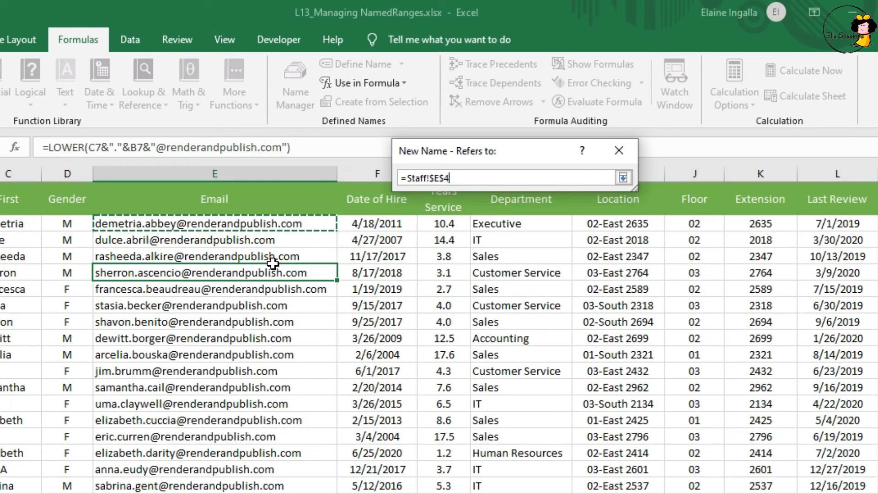
key(Down)
key(Up)
key(ctrl+shift+Down)
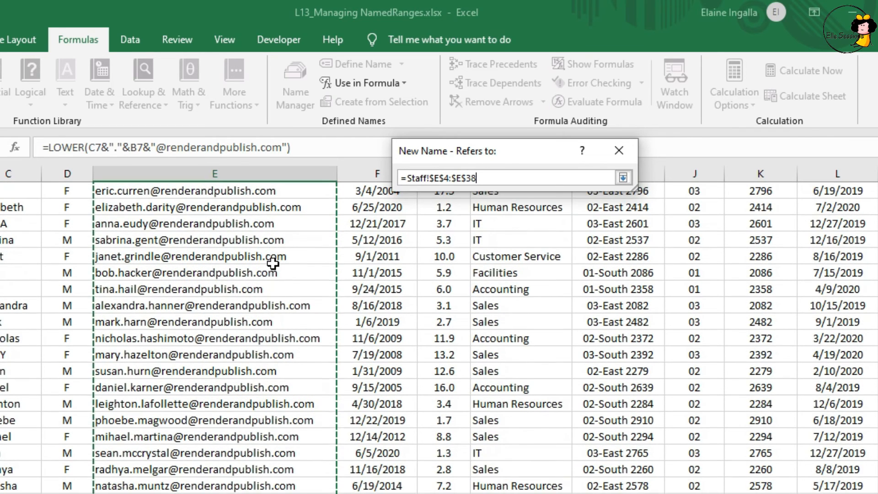
click(624, 178)
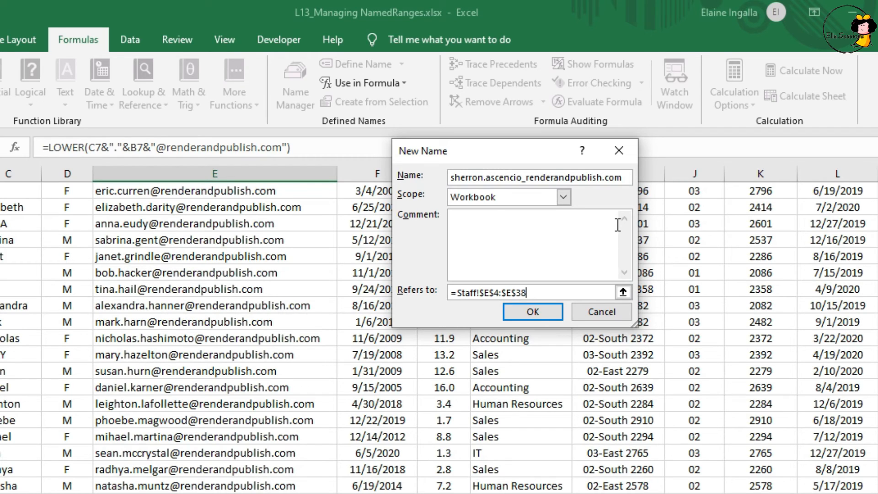
- Limit the new name's scope to the Staff sheet, create it with the suggested name, and close the Name Manager
click(563, 197)
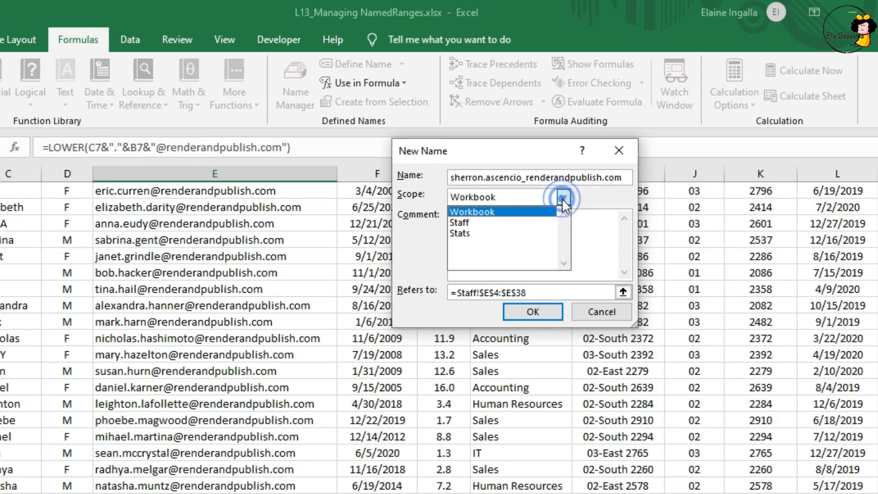
click(516, 199)
click(518, 199)
click(505, 224)
click(513, 197)
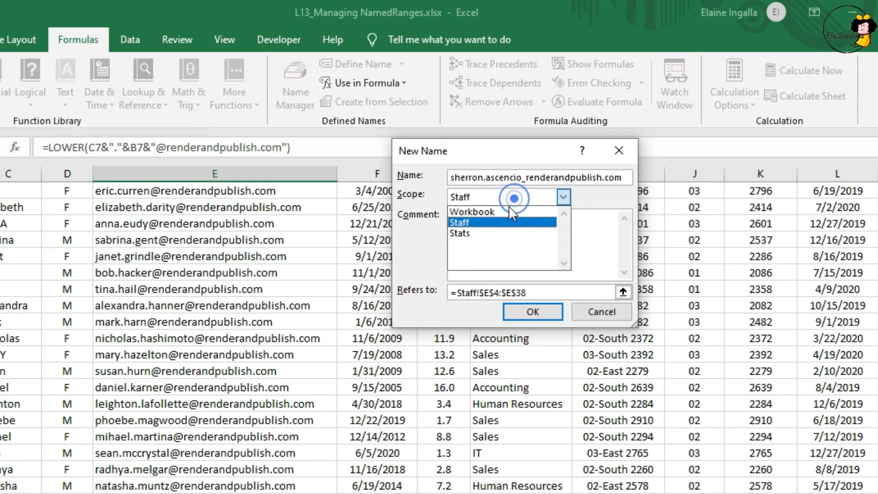
click(496, 234)
click(507, 197)
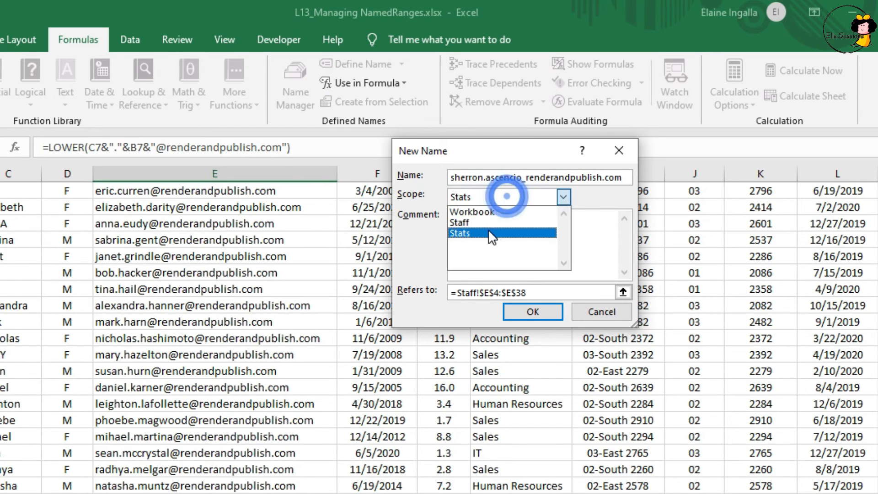
click(487, 224)
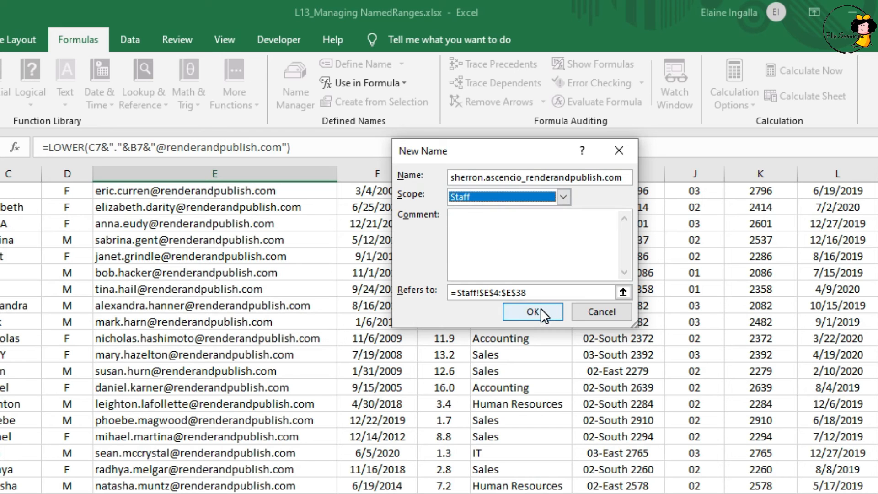
click(533, 312)
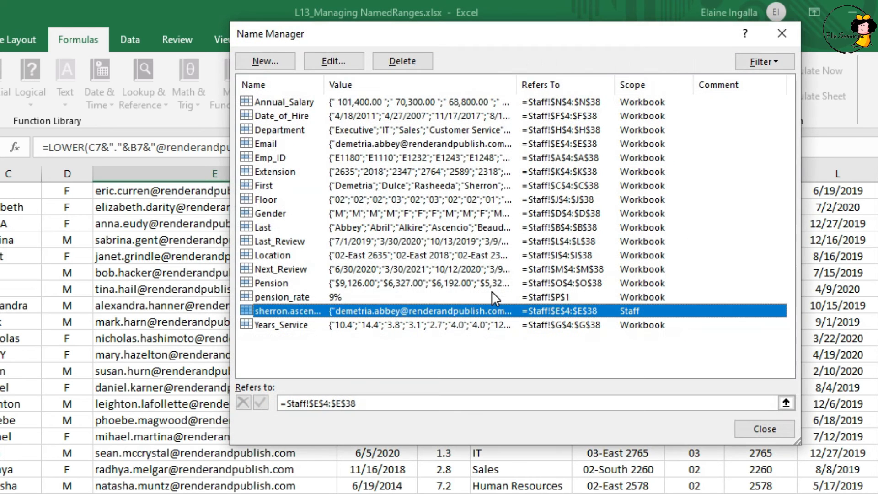
click(750, 427)
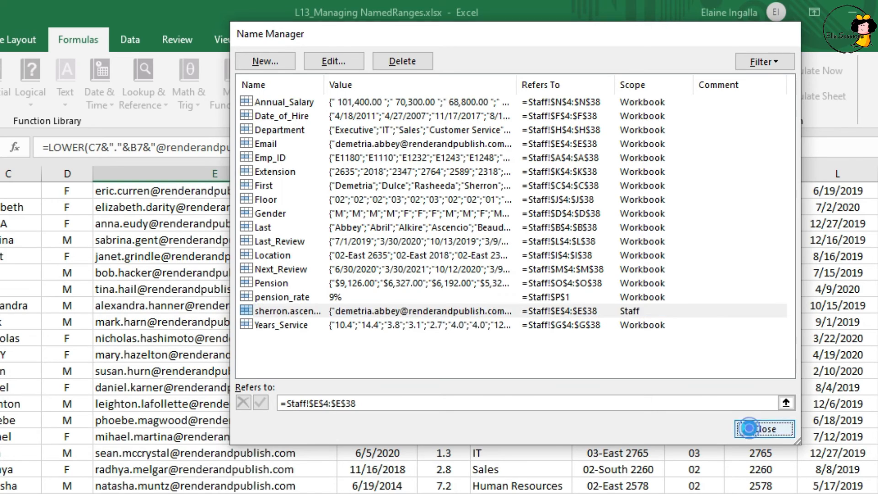
- Reopen the Name Manager, delete the Staff-scoped name that refers to E4:E38, and close the manager
click(295, 87)
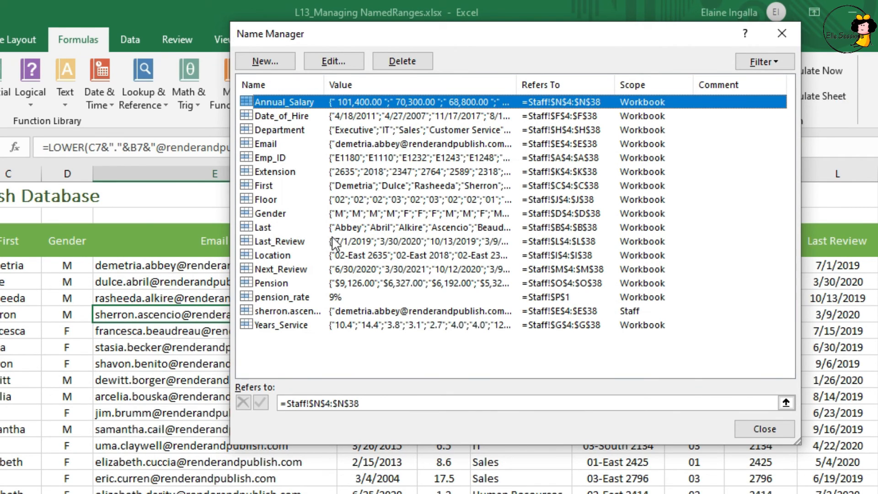
click(367, 315)
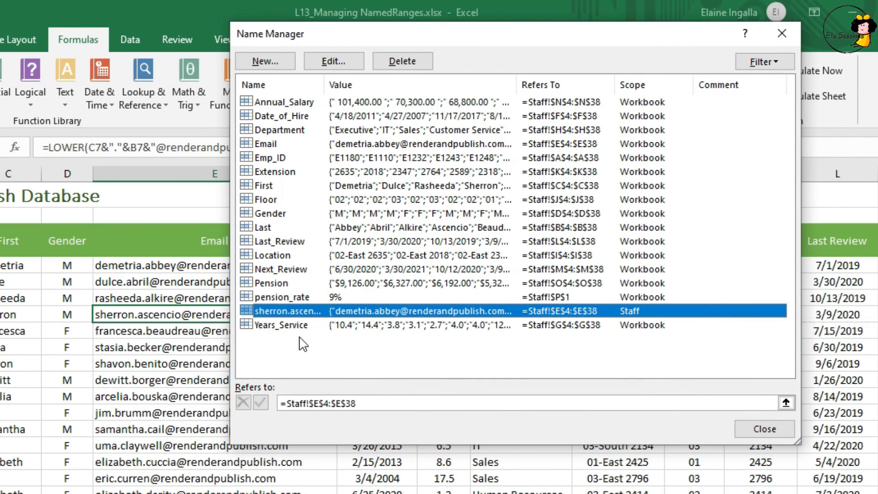
click(410, 60)
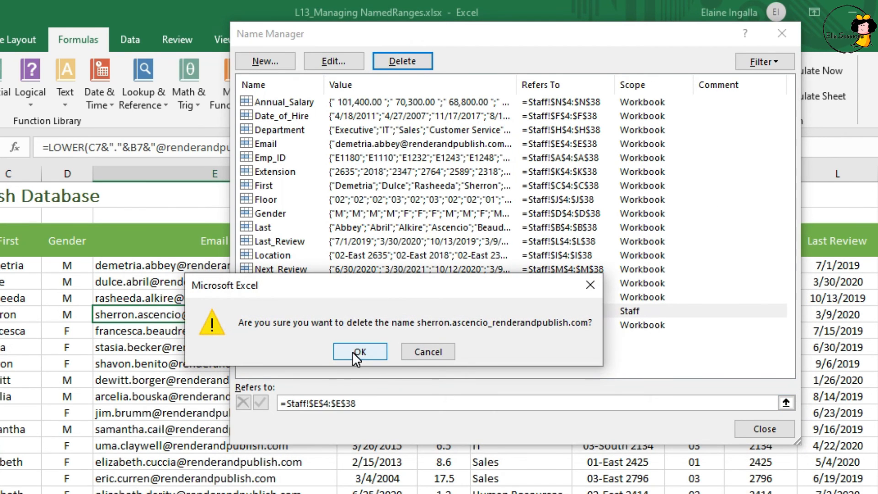
click(352, 351)
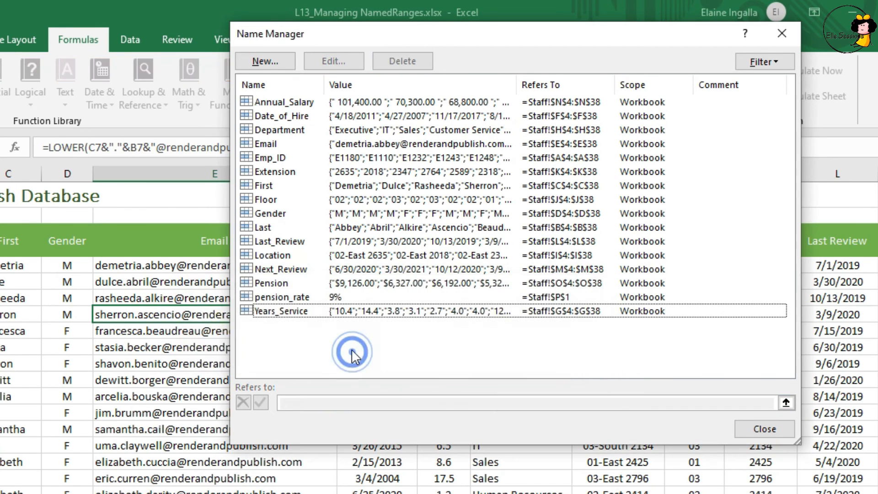
click(779, 432)
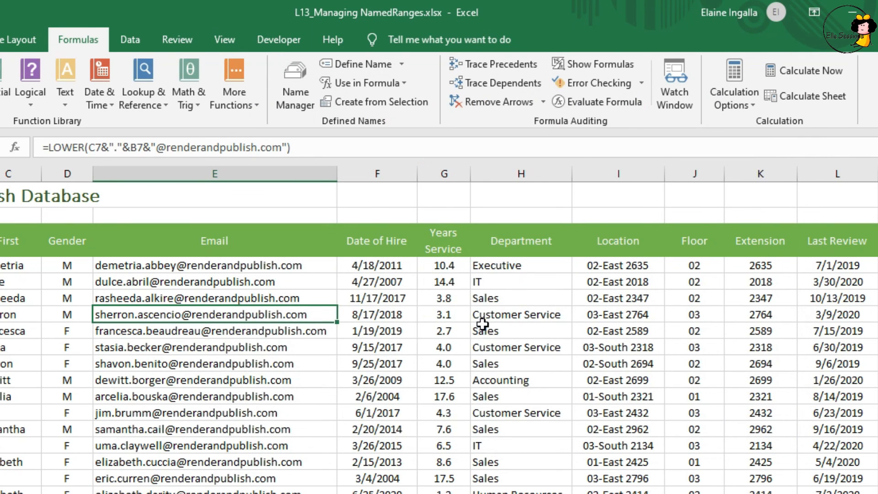